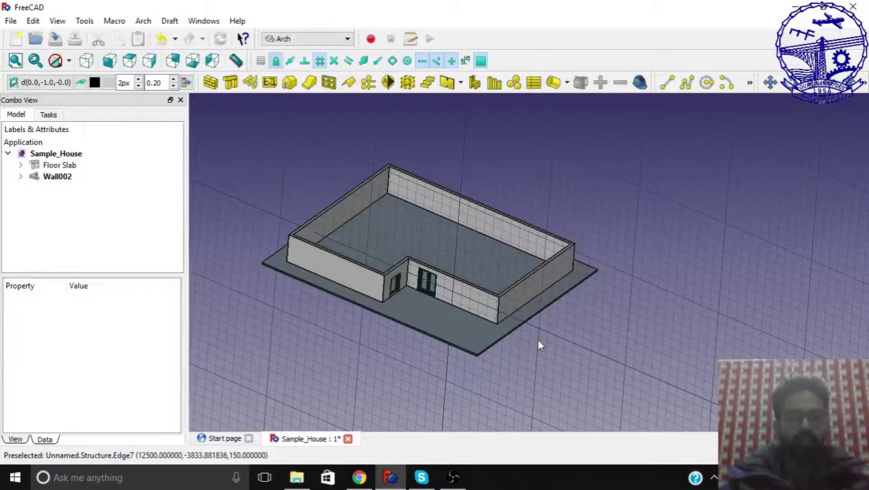
# Select the front face of Wall002 on the sample house as the window host
pyautogui.moveTo(530, 301); pyautogui.dragTo(635, 300, button='middle')
pyautogui.scroll(8, 646, 311)
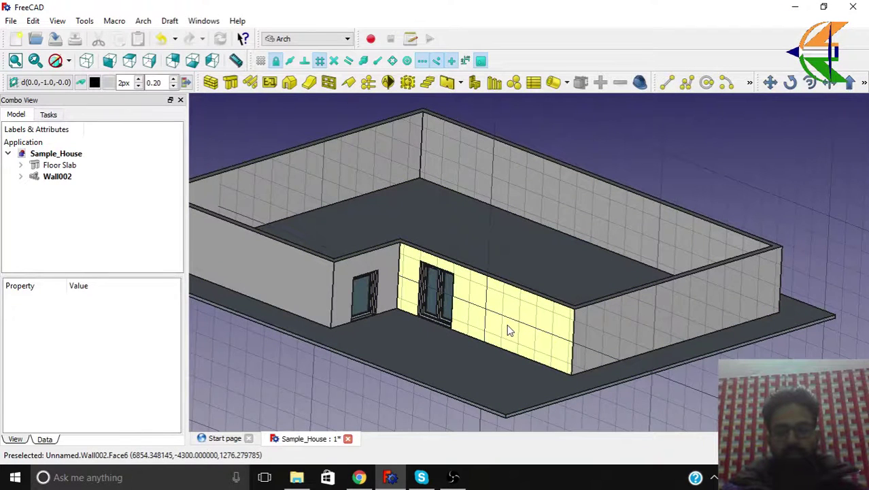
pyautogui.click(510, 331)
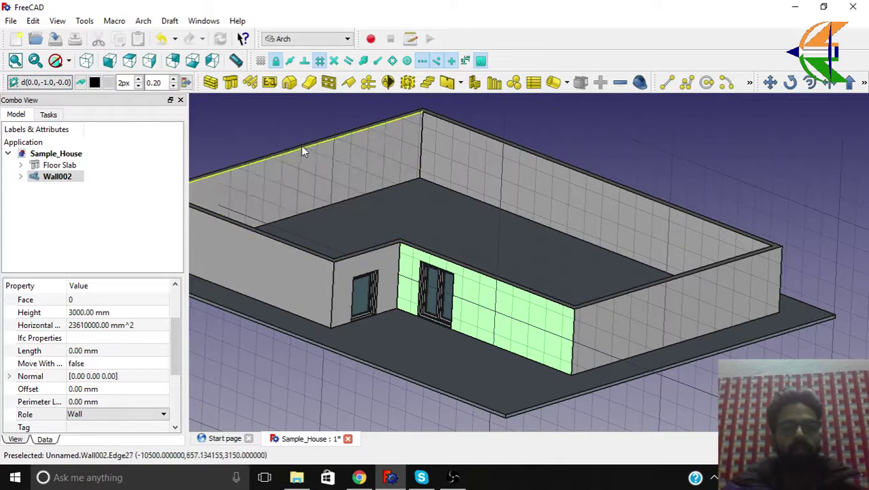
# Start an Arch window using the Open 2-pane preset, 2000 mm wide and 2000 mm high
pyautogui.click(329, 83)
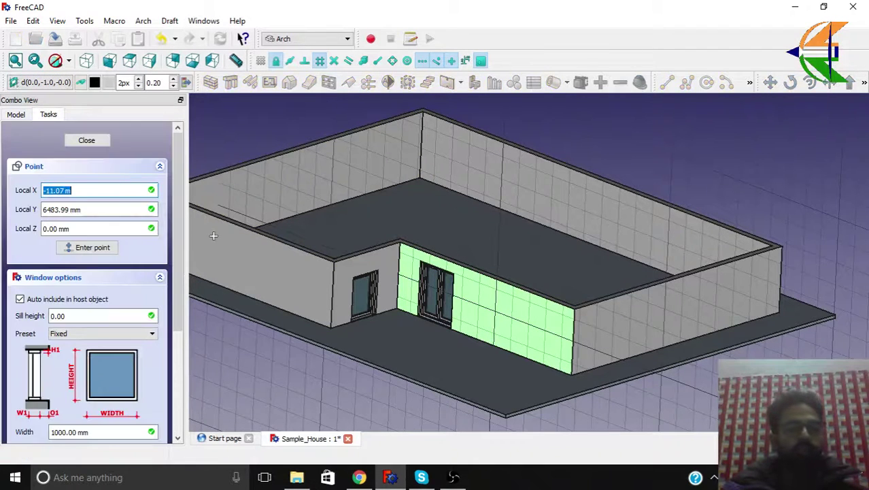
pyautogui.scroll(-3, 172, 306)
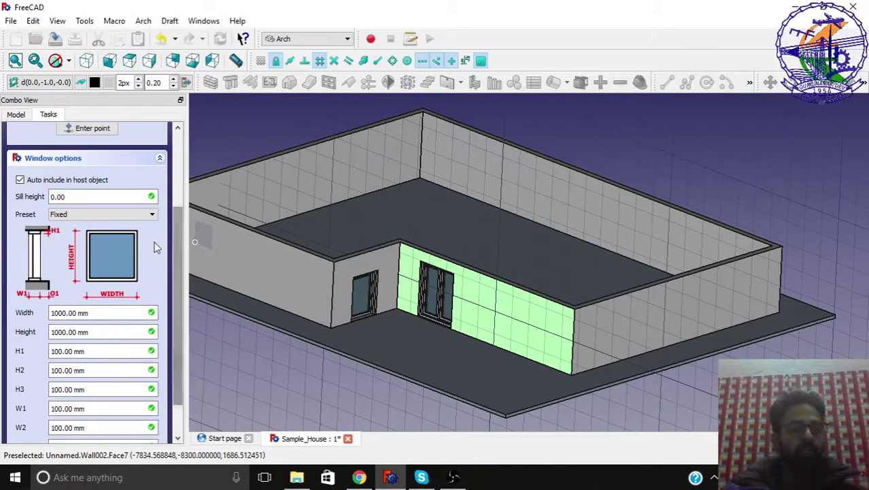
pyautogui.click(151, 216)
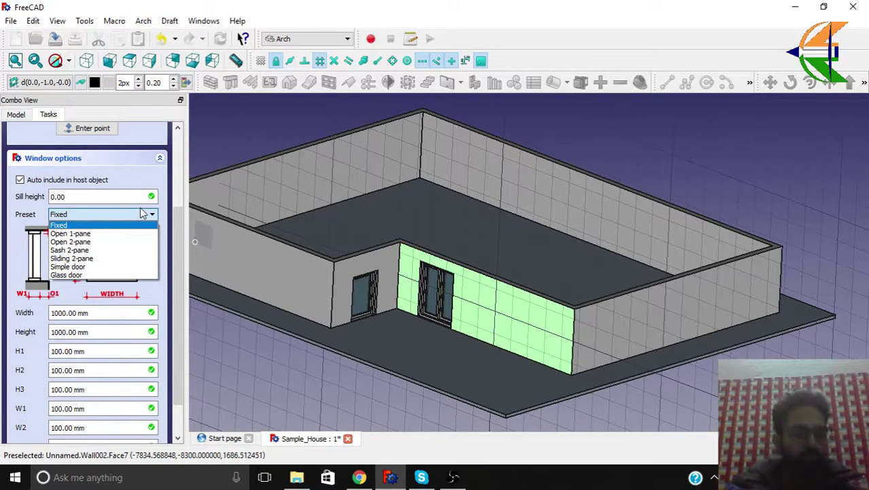
pyautogui.click(109, 242)
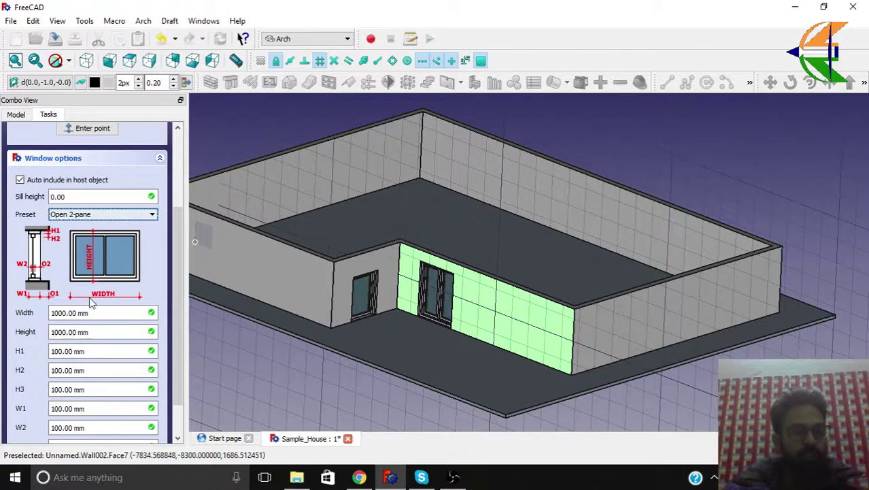
pyautogui.moveTo(95, 315); pyautogui.dragTo(27, 320)
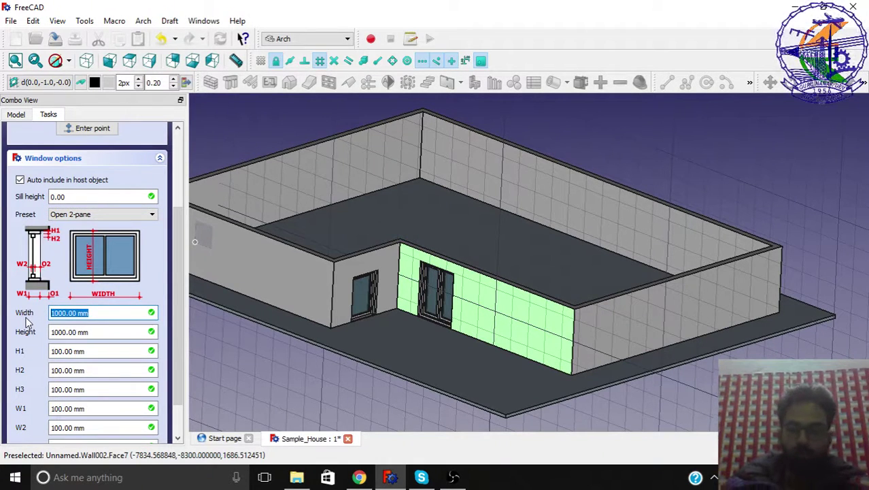
pyautogui.write('2000')
pyautogui.press('Tab')
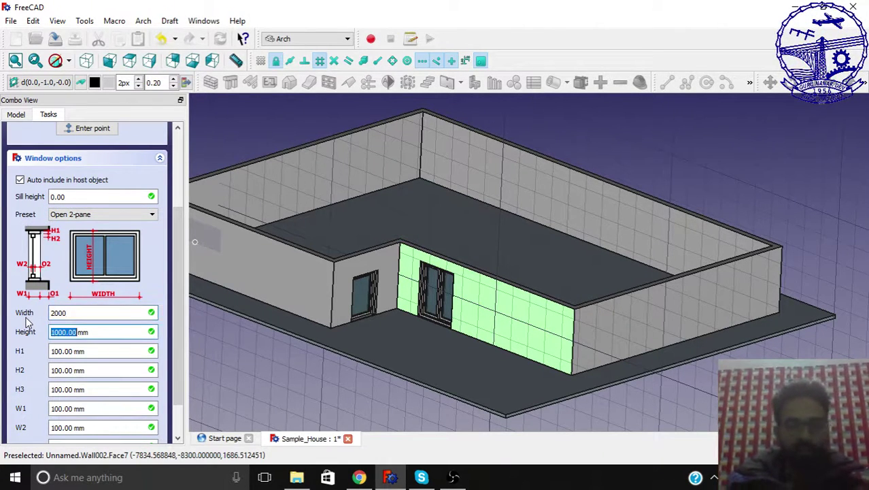
pyautogui.write('2000')
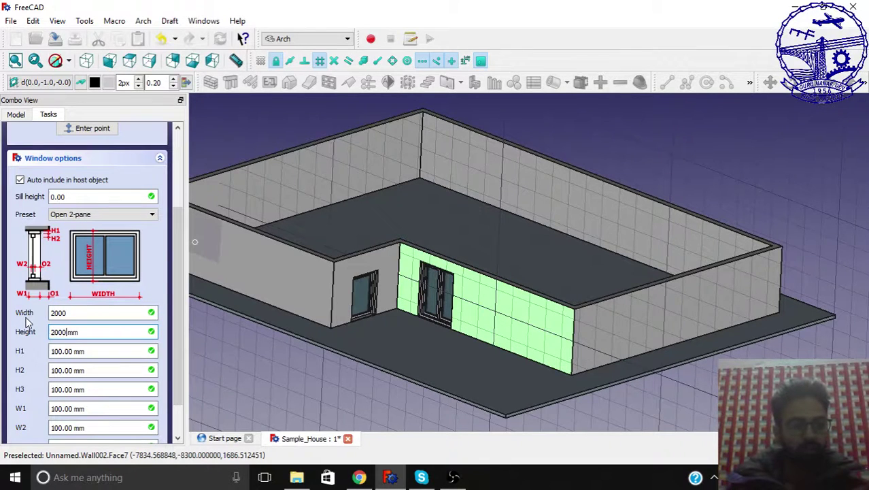
# Place the Open 2-pane window in the front wall beside the existing window
pyautogui.moveTo(506, 338); pyautogui.dragTo(556, 310, button='middle')
pyautogui.scroll(3, 547, 303)
pyautogui.scroll(2, 548, 303)
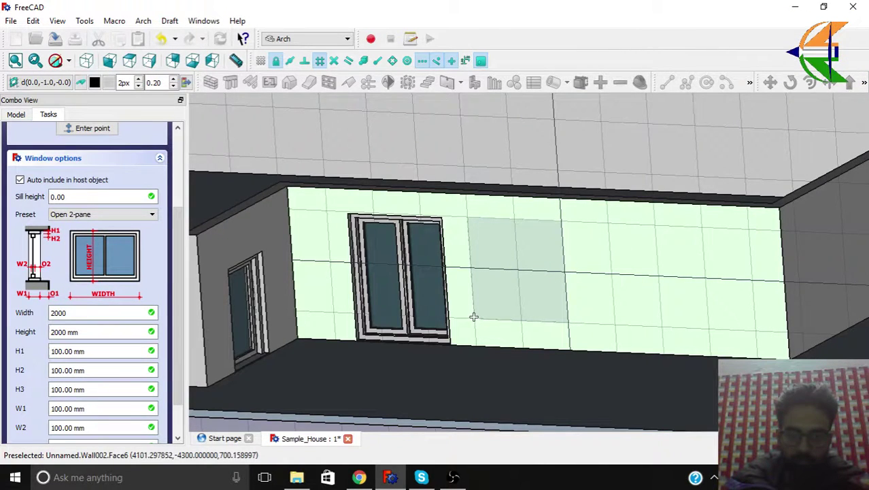
pyautogui.scroll(5, 474, 316)
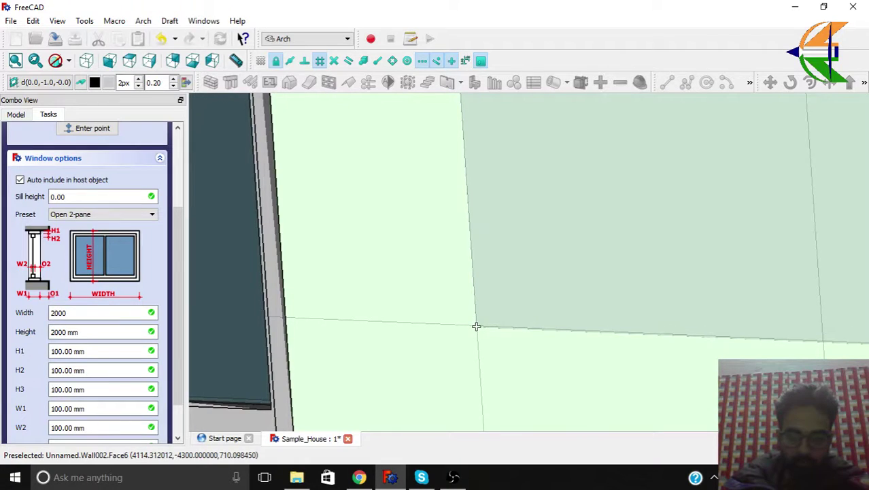
pyautogui.click(476, 326)
pyautogui.scroll(-5, 475, 323)
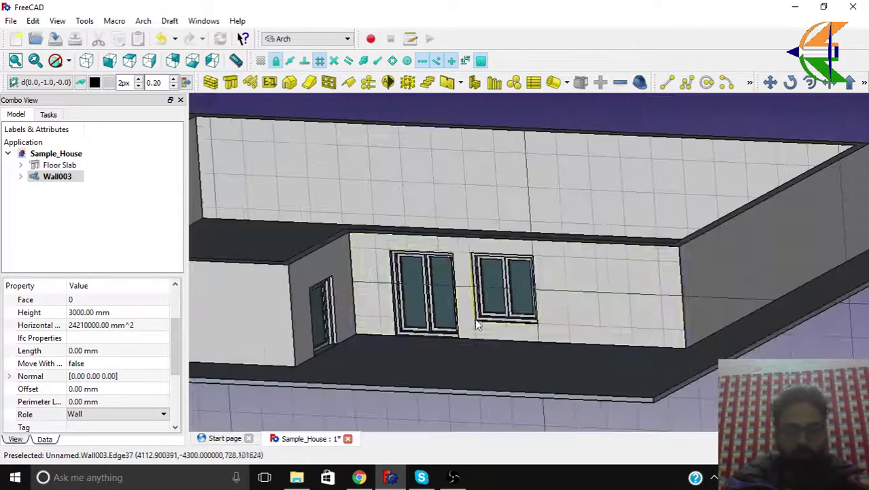
pyautogui.scroll(-5, 475, 323)
# Select the wall face holding the windows again
pyautogui.moveTo(561, 301); pyautogui.dragTo(435, 354, button='middle')
pyautogui.scroll(5, 457, 355)
pyautogui.scroll(-5, 457, 236)
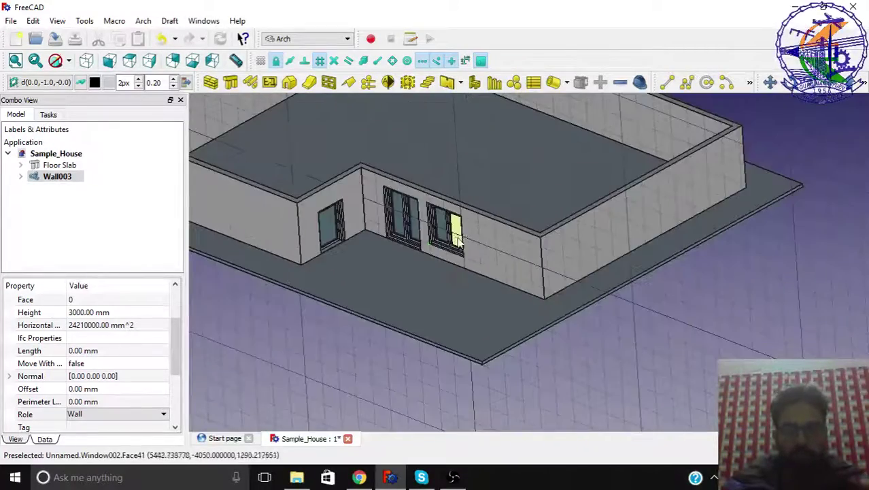
pyautogui.moveTo(460, 241); pyautogui.dragTo(621, 282, button='middle')
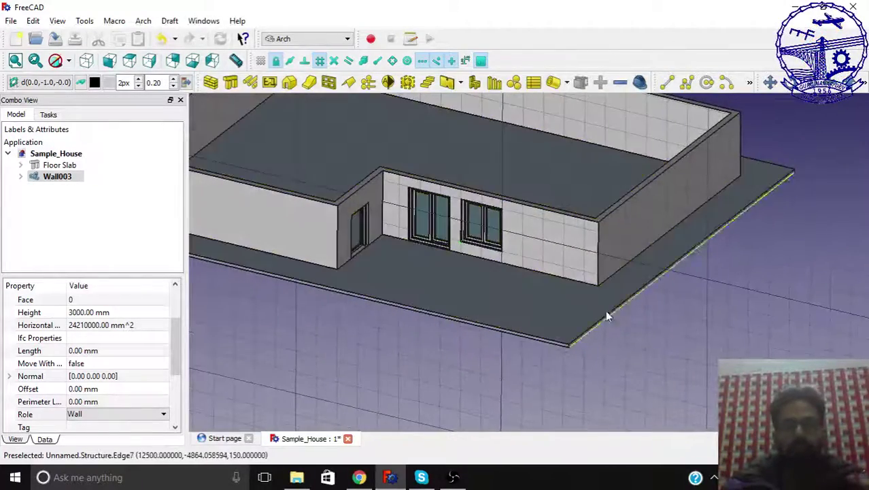
pyautogui.click(557, 254)
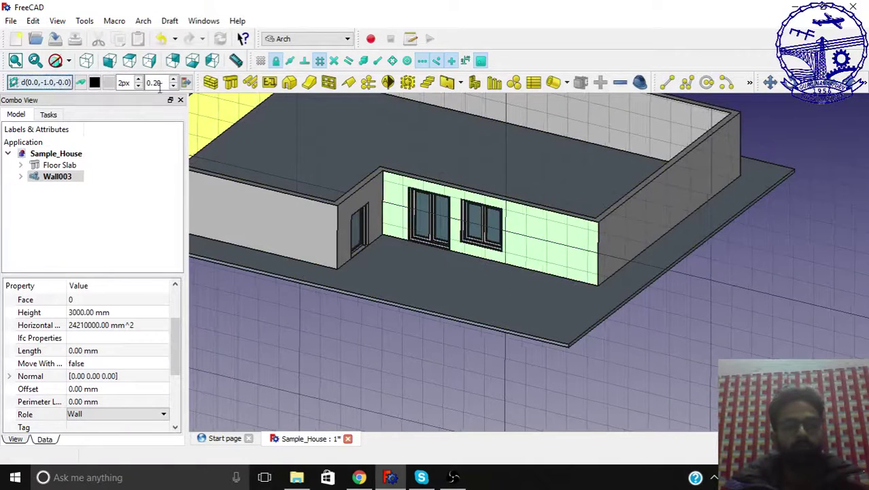
# Start another window with the Fixed preset, 2500 mm wide and 2500 mm high
pyautogui.click(330, 83)
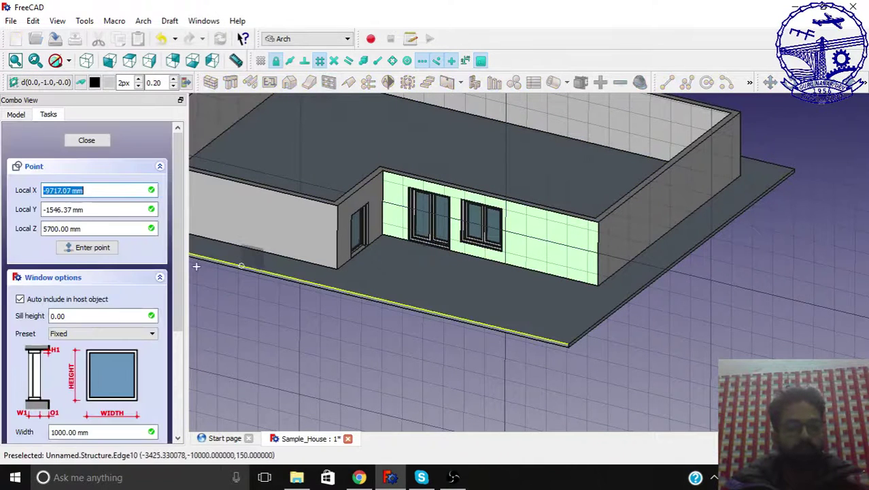
pyautogui.scroll(-3, 174, 290)
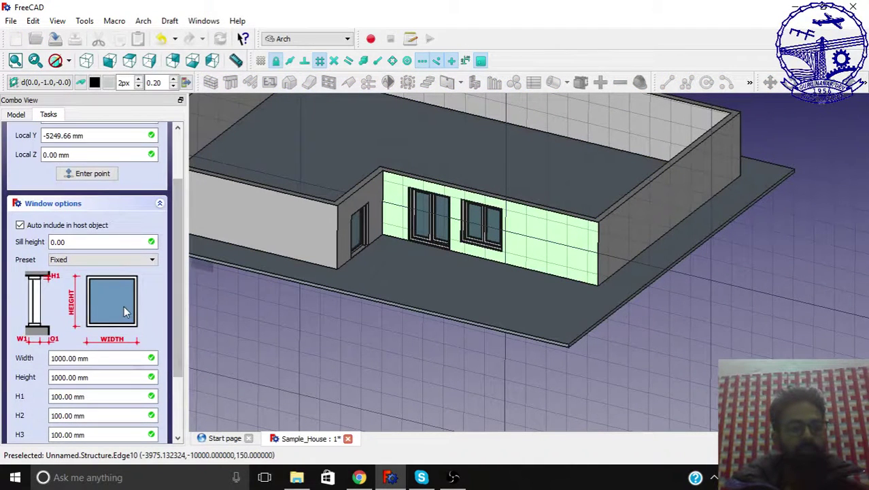
pyautogui.scroll(-1, 175, 278)
pyautogui.scroll(-1, 175, 274)
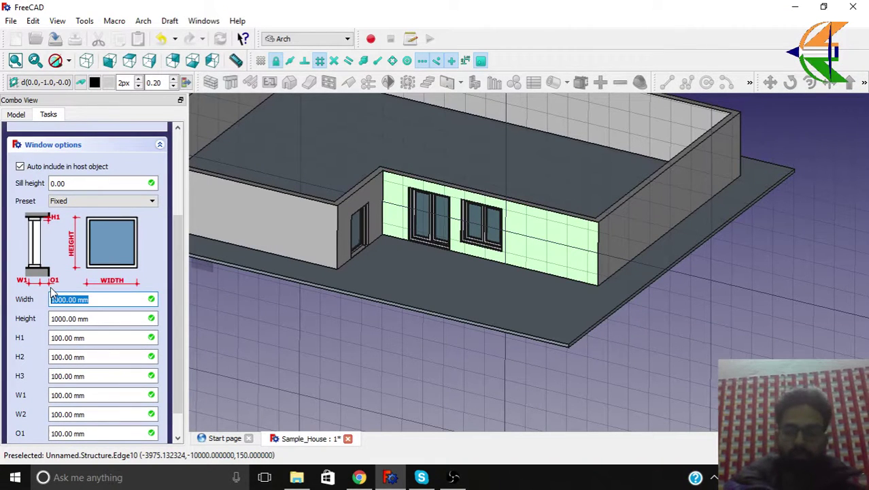
pyautogui.write('00')
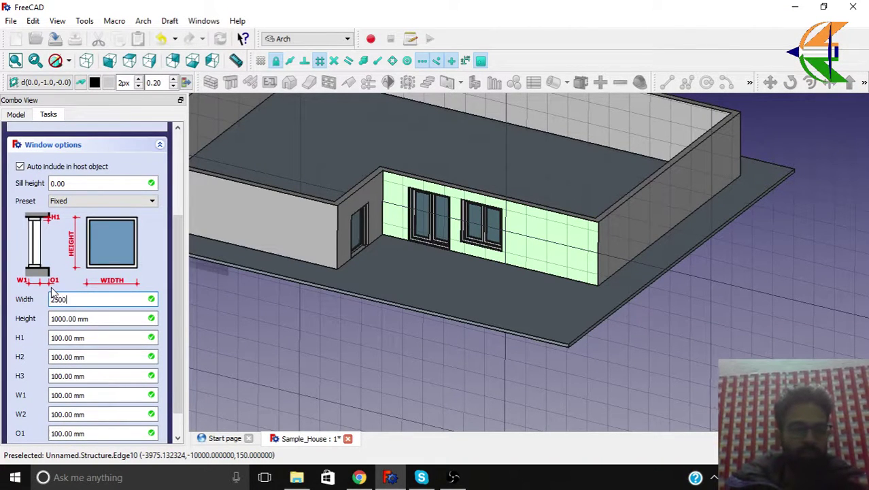
pyautogui.press('Tab')
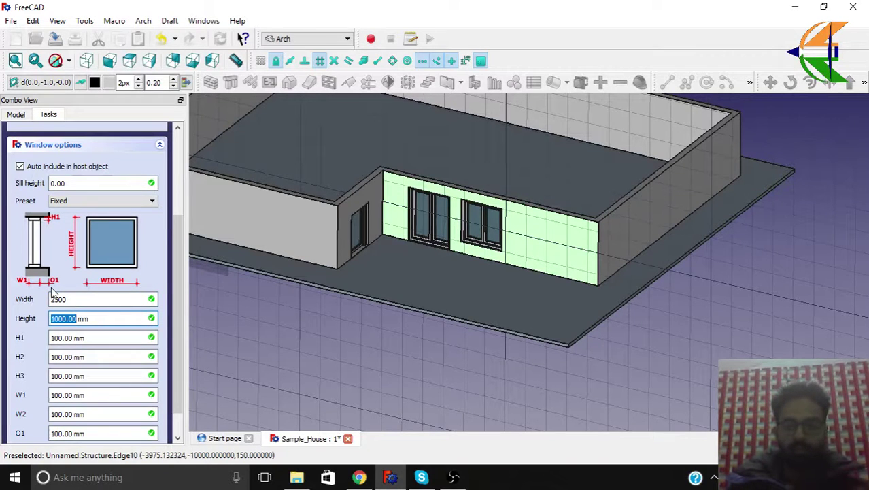
pyautogui.write('2500')
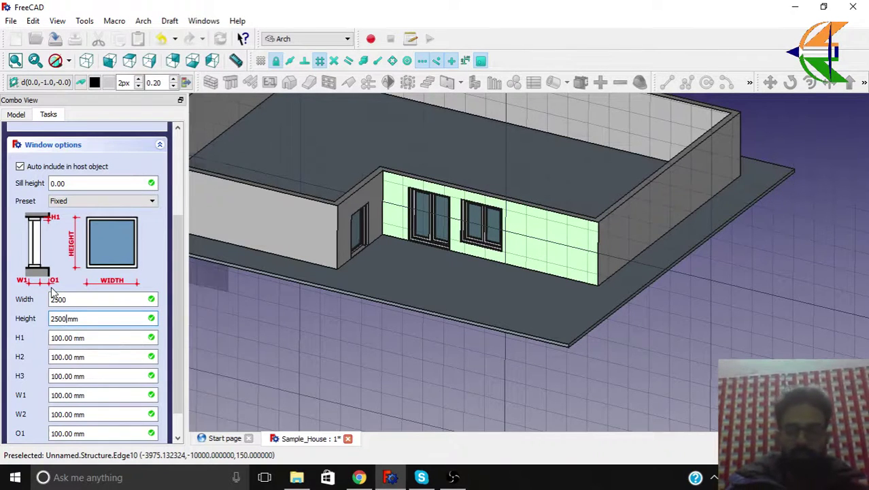
# Change the Fixed window's sill height from 500 to 250
pyautogui.moveTo(530, 237); pyautogui.dragTo(557, 229, button='middle')
pyautogui.scroll(5, 552, 232)
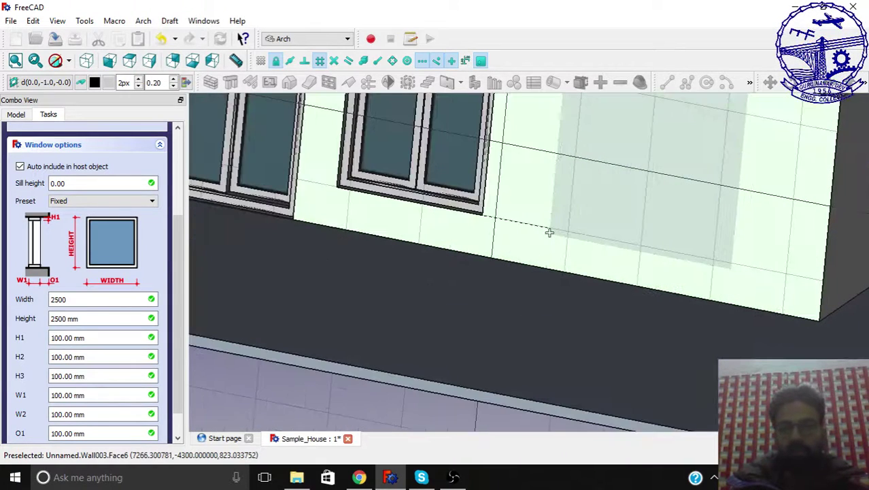
pyautogui.scroll(2, 550, 232)
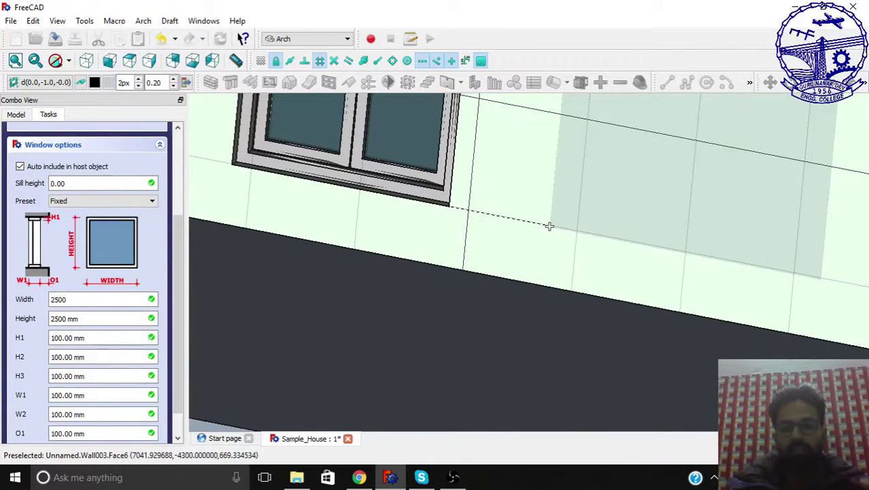
pyautogui.scroll(-2, 549, 226)
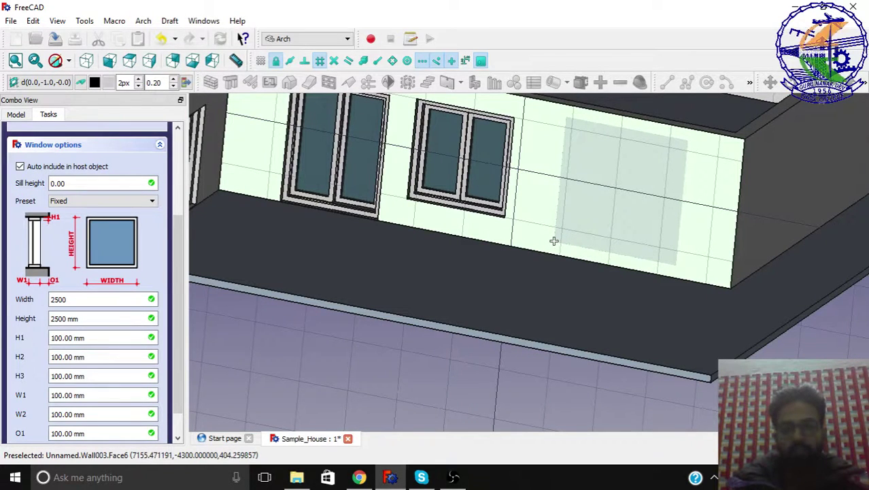
pyautogui.doubleClick(59, 184)
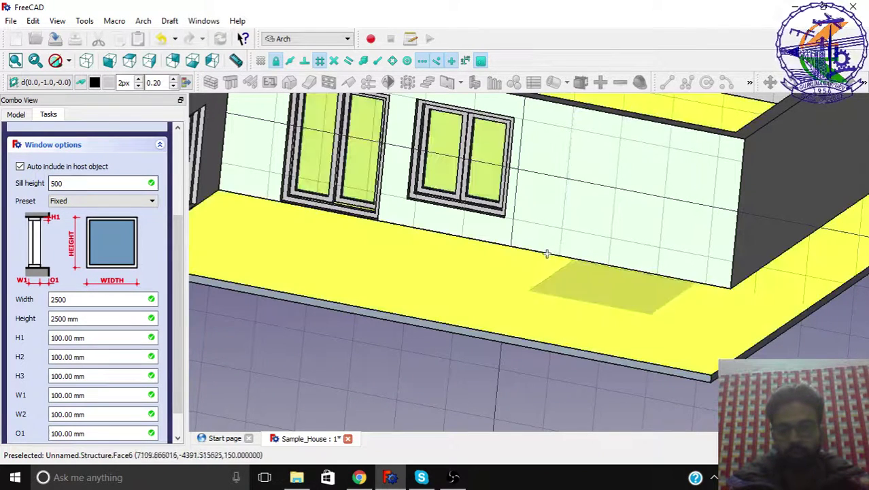
pyautogui.scroll(2, 545, 253)
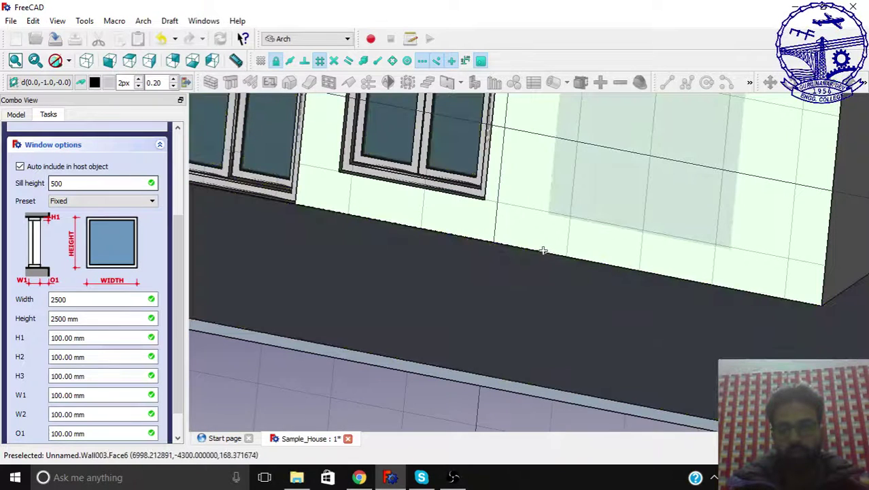
pyautogui.scroll(-1, 541, 250)
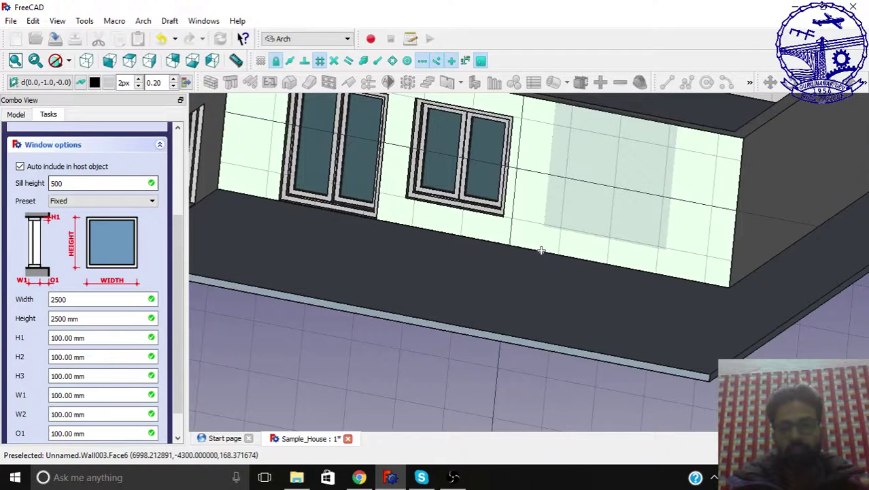
pyautogui.write('250')
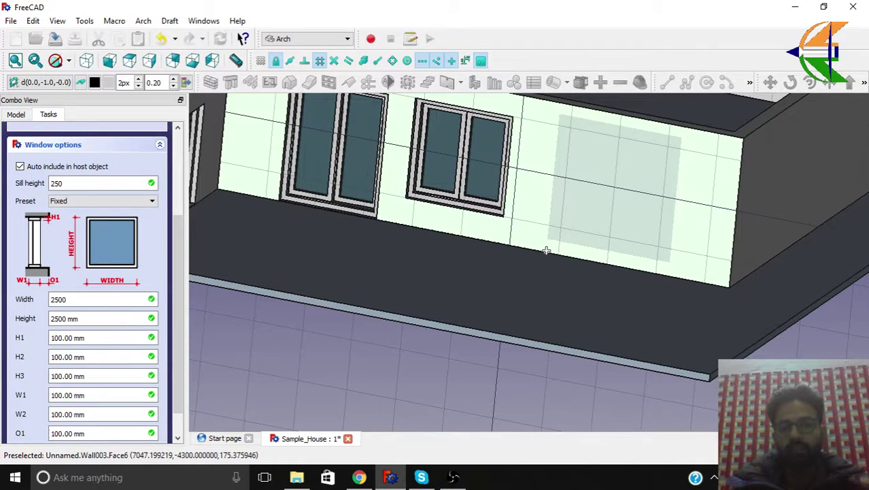
# Insert the fixed 2500 × 2500 mm window into the front wall
pyautogui.click(547, 251)
pyautogui.scroll(-3, 479, 314)
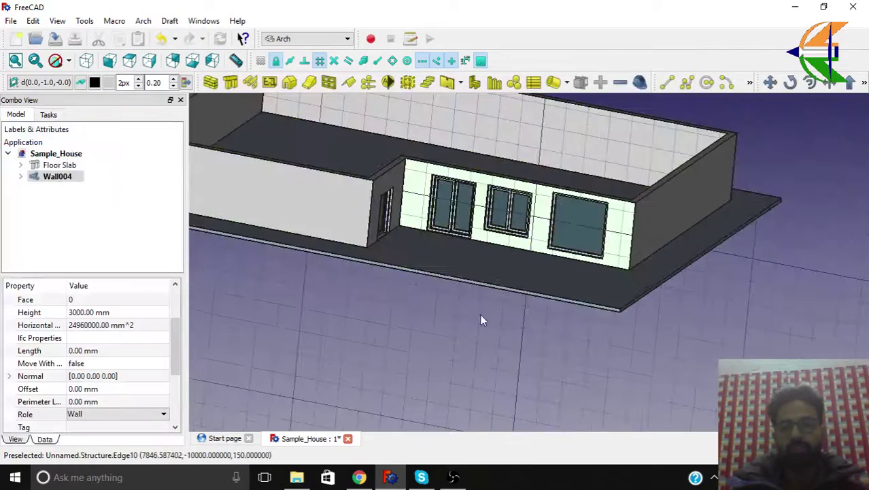
pyautogui.moveTo(549, 397); pyautogui.dragTo(680, 188, button='middle')
# Align the working plane to the left wall's face and begin a new window
pyautogui.scroll(-3, 819, 287)
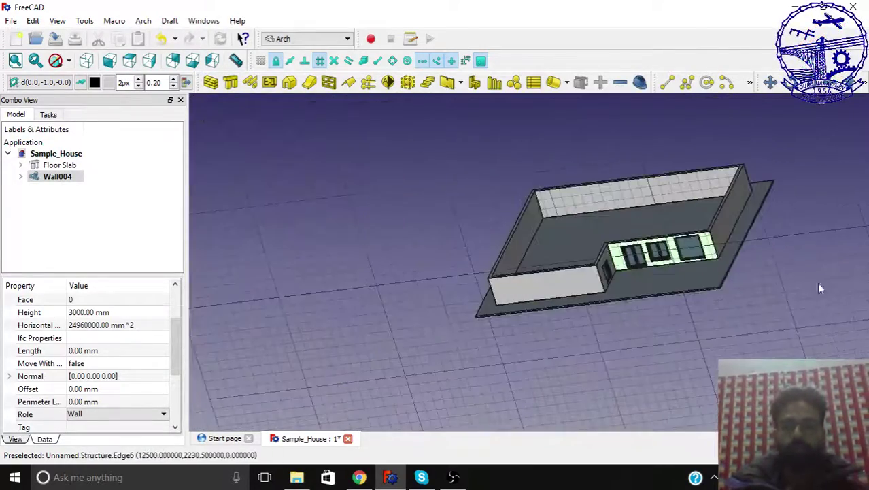
pyautogui.moveTo(819, 288); pyautogui.dragTo(601, 354, button='middle')
pyautogui.scroll(3, 505, 256)
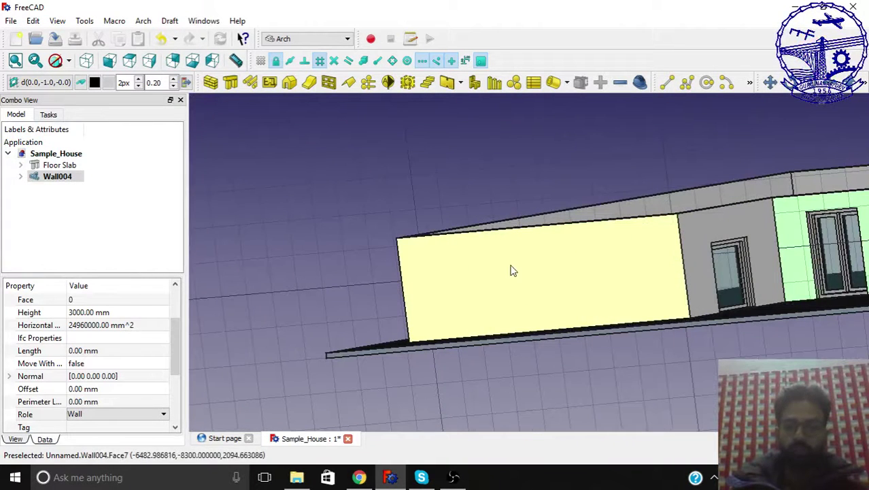
pyautogui.click(514, 271)
pyautogui.click(41, 83)
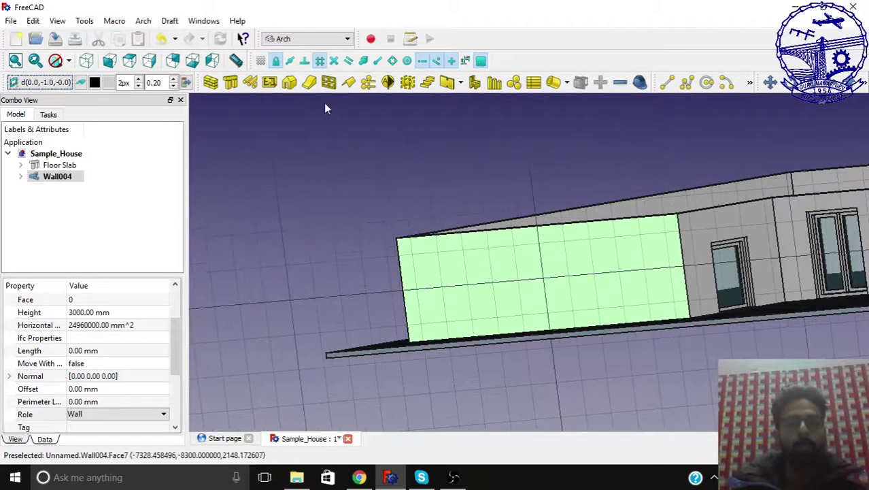
pyautogui.click(329, 82)
# Choose the Sash 2-pane preset with width and height of 2000 mm
pyautogui.click(152, 334)
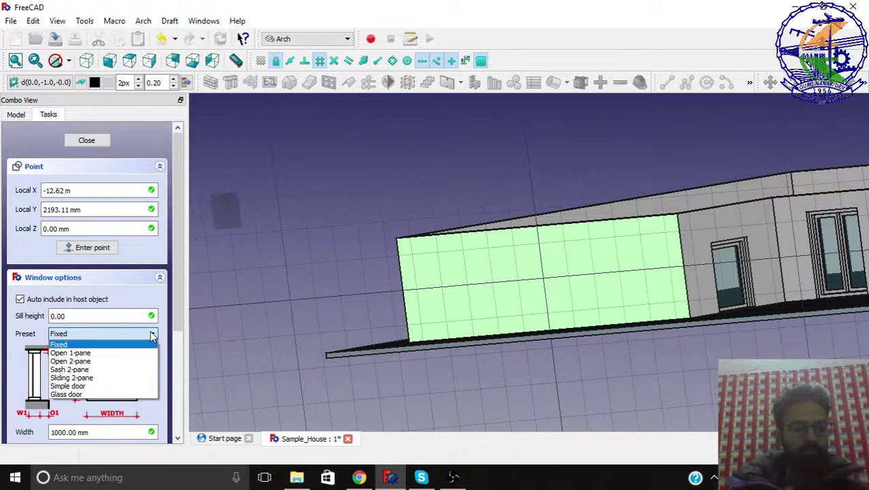
pyautogui.click(108, 369)
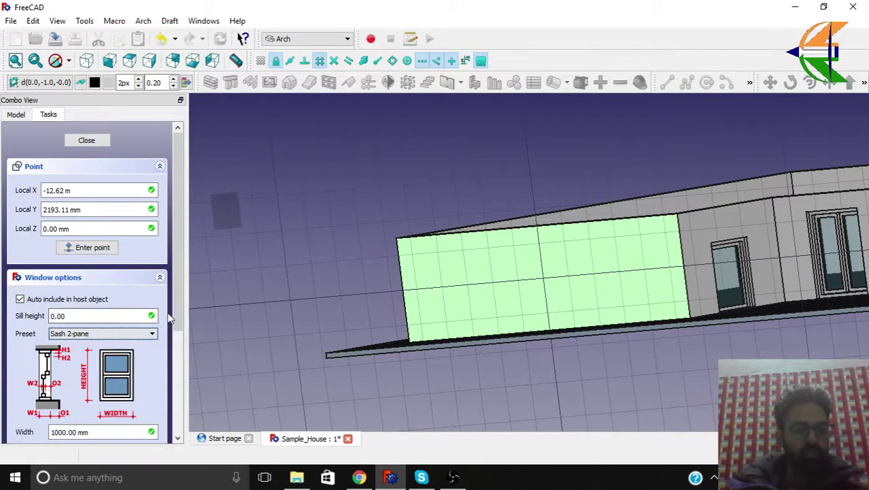
pyautogui.scroll(-2, 170, 320)
pyautogui.moveTo(115, 362); pyautogui.dragTo(36, 376)
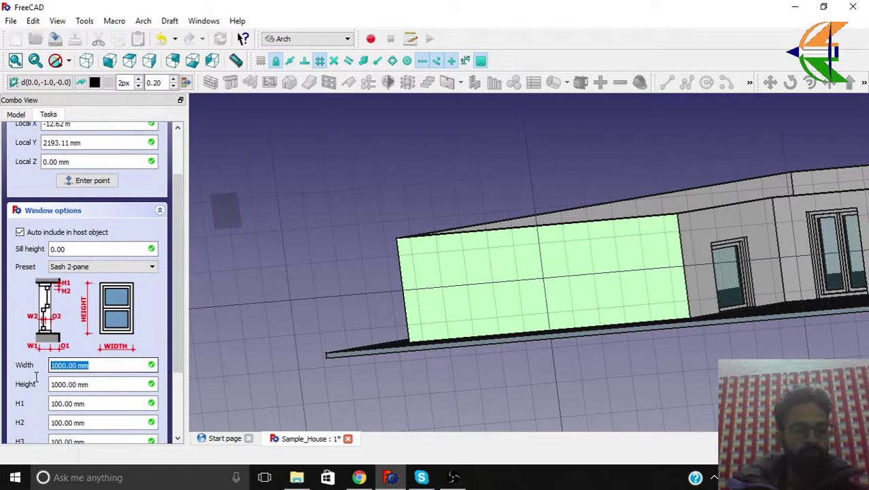
pyautogui.write('2000')
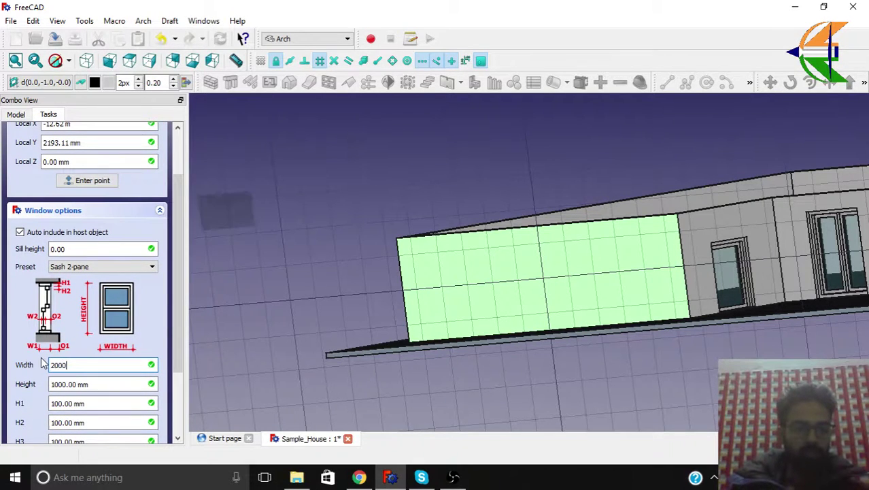
pyautogui.press('Tab')
pyautogui.write('2000')
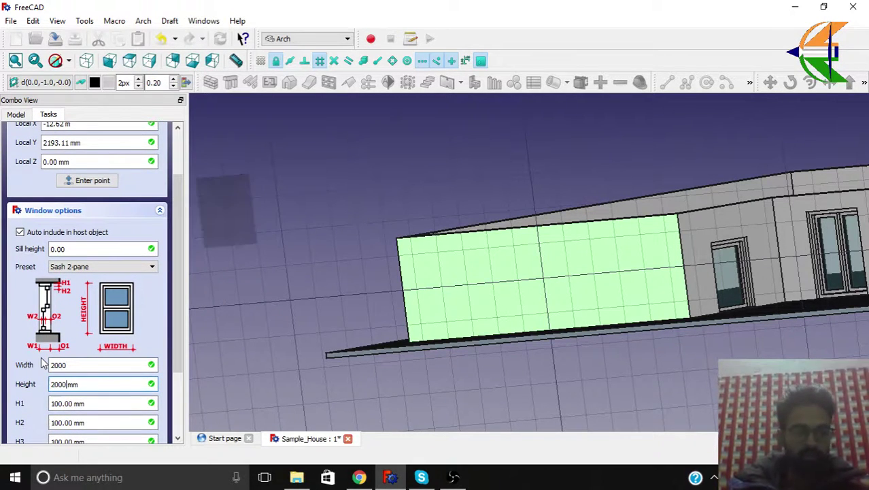
# Place the sash window on the short left wall
pyautogui.moveTo(443, 358); pyautogui.dragTo(460, 247, button='middle')
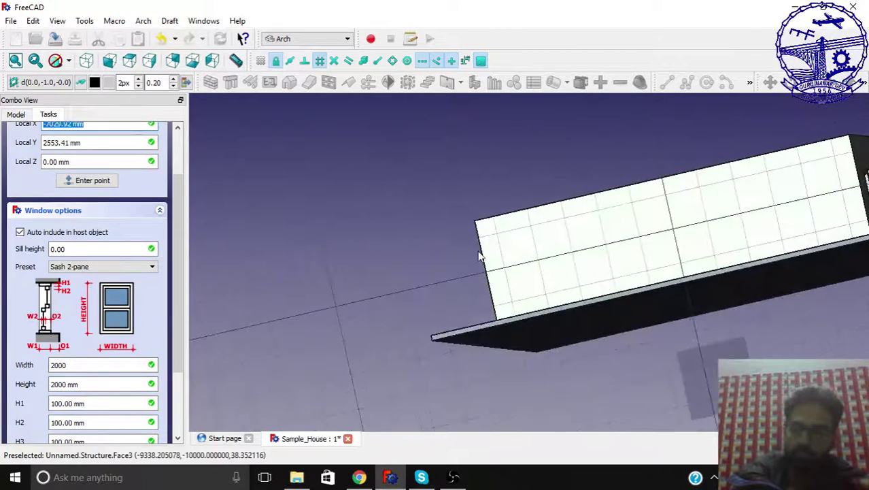
pyautogui.scroll(-10, 478, 255)
pyautogui.moveTo(737, 291); pyautogui.dragTo(692, 283, button='middle')
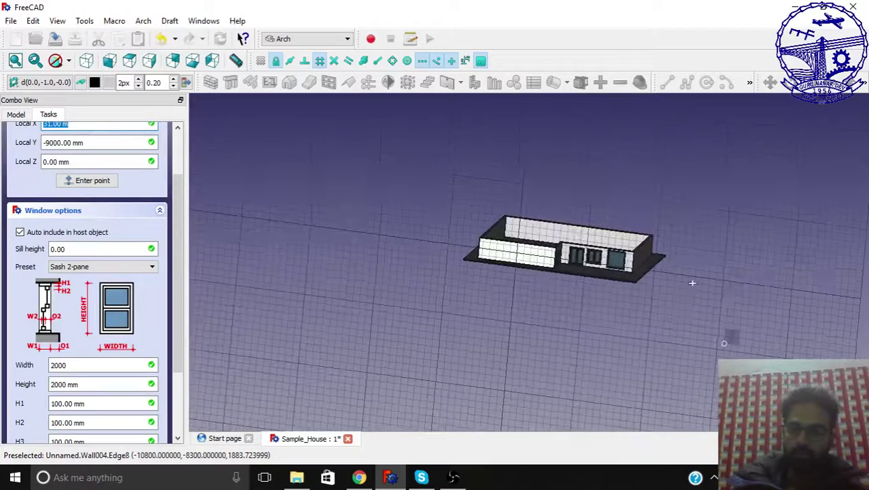
pyautogui.scroll(8, 508, 246)
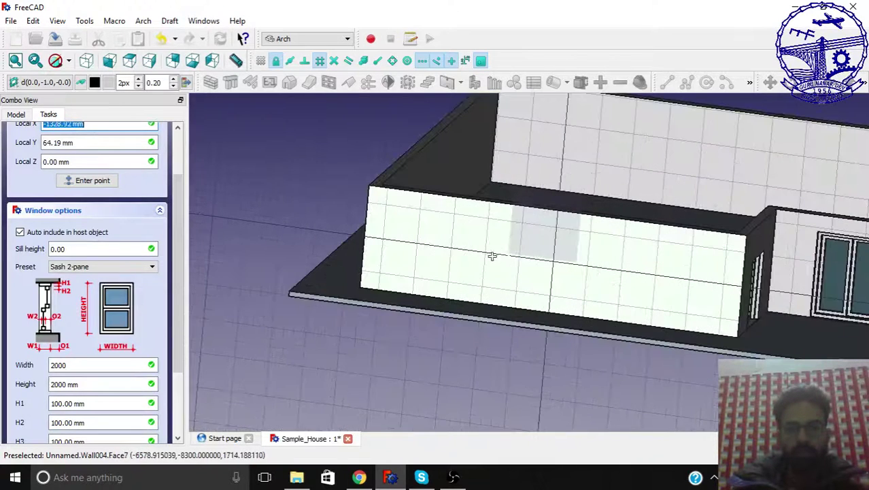
pyautogui.click(382, 279)
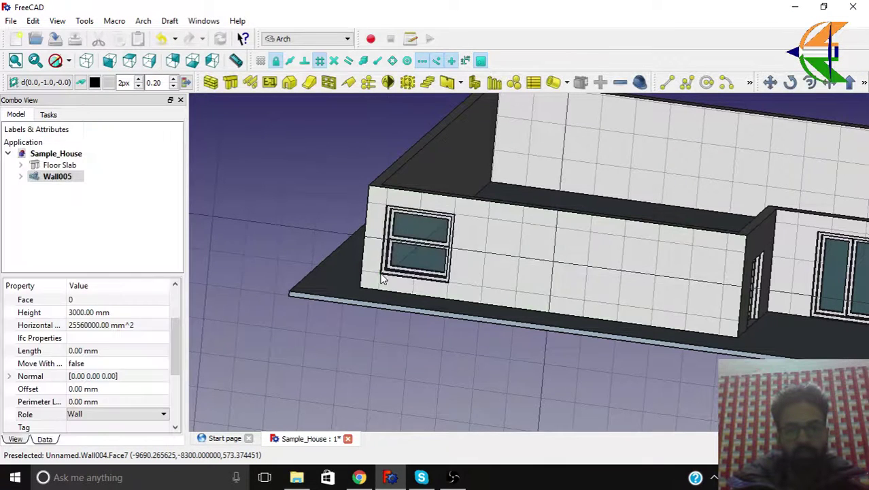
pyautogui.scroll(-5, 432, 367)
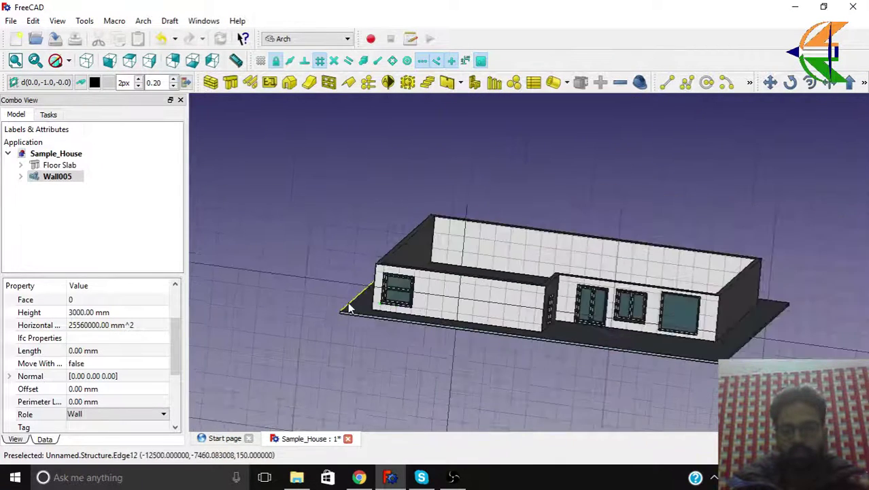
# Reselect the left wall and start another window
pyautogui.click(75, 227)
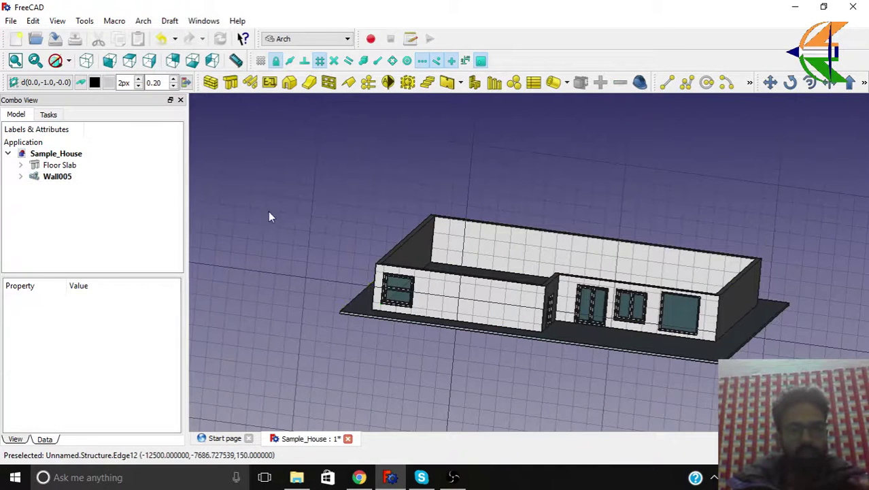
pyautogui.click(487, 300)
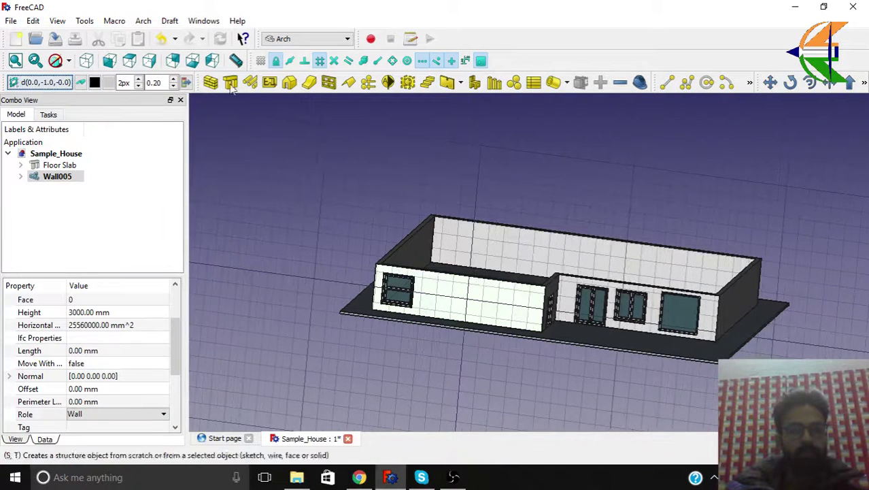
pyautogui.click(328, 83)
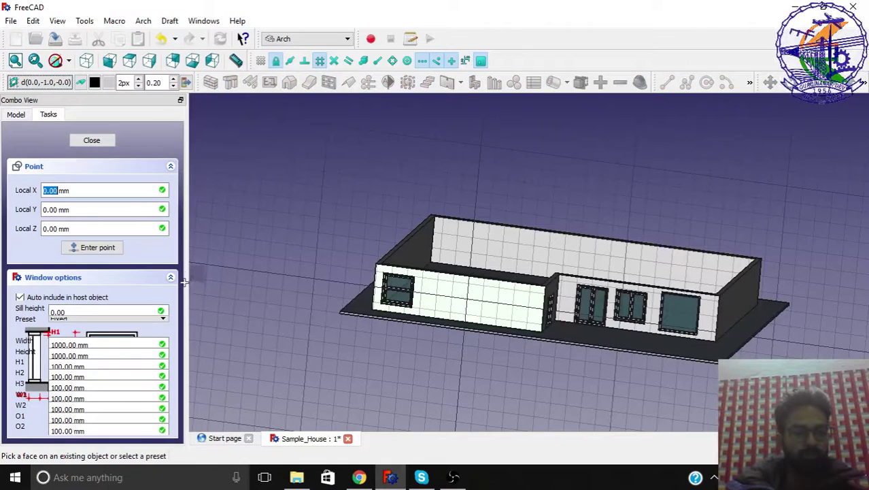
# Size the Fixed window 4000 mm wide and 2000 mm high
pyautogui.scroll(-2, 171, 316)
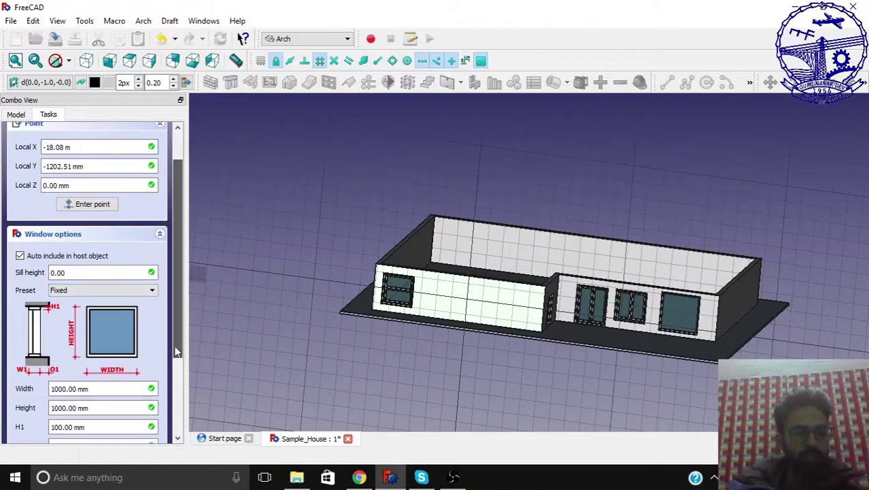
pyautogui.write('3000')
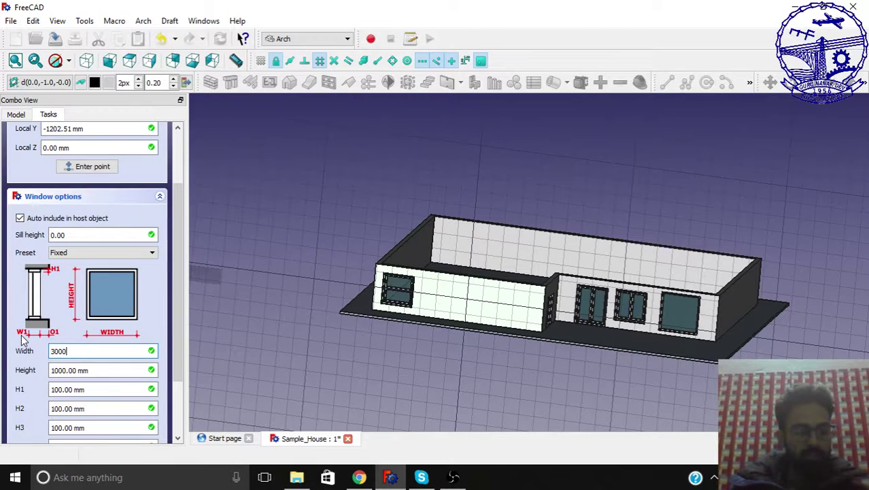
pyautogui.press('Tab')
pyautogui.write('200')
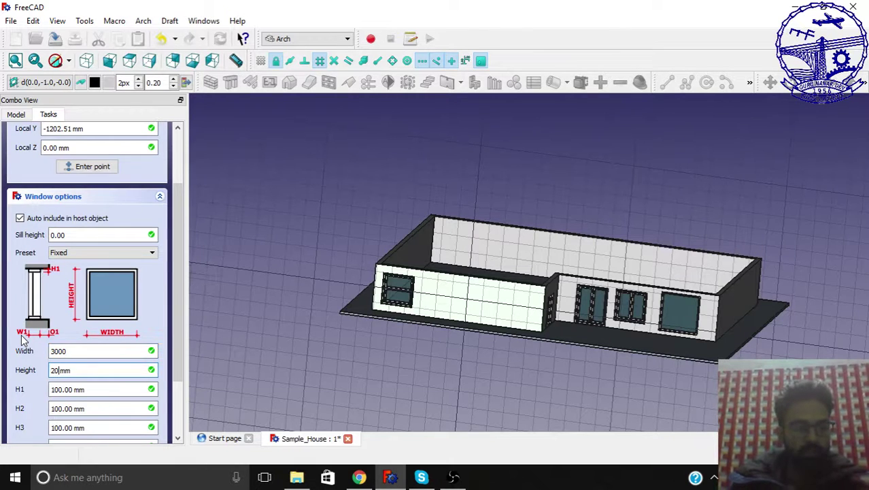
pyautogui.write('0')
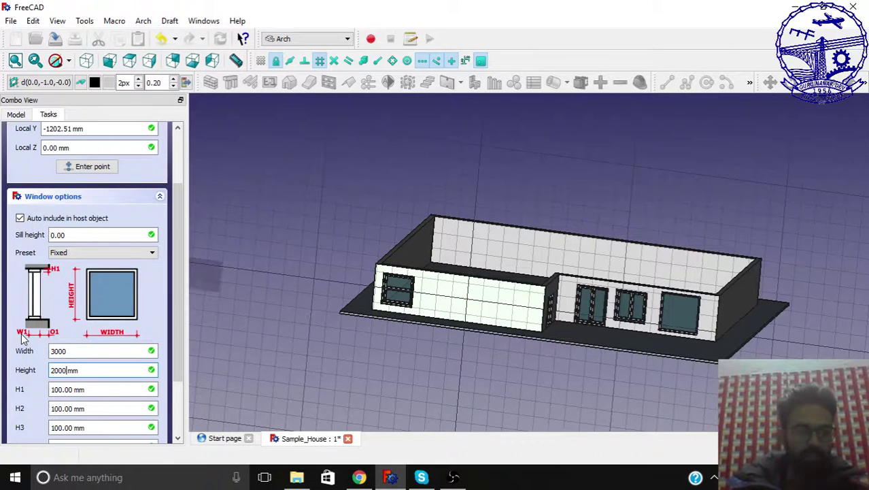
pyautogui.scroll(2, 450, 301)
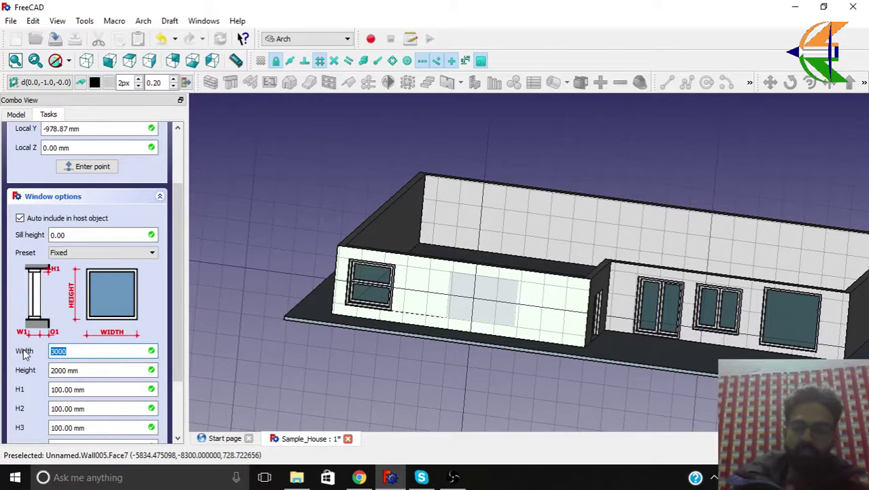
pyautogui.write('4000')
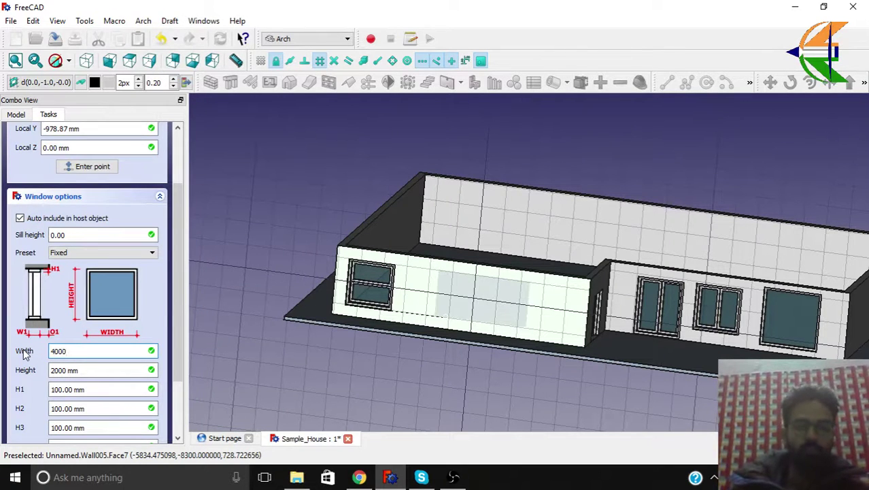
pyautogui.scroll(3, 437, 306)
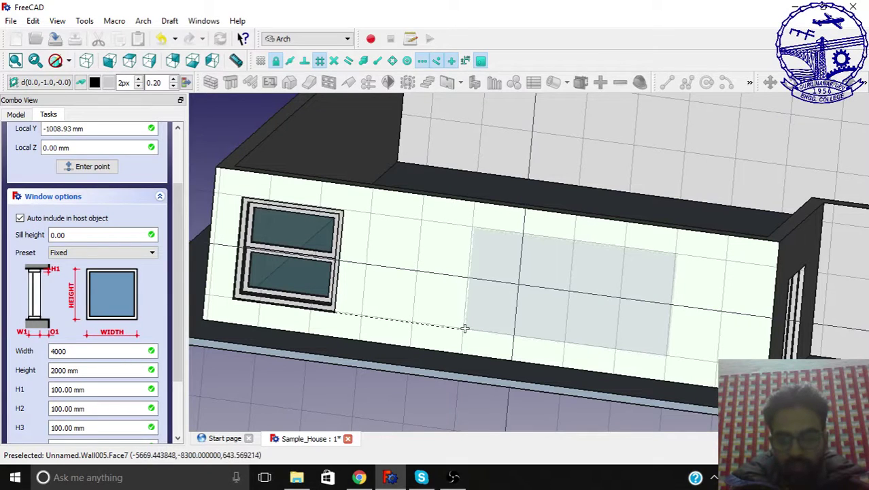
# Place the 4000 × 2000 mm fixed window in the wall
pyautogui.click(466, 334)
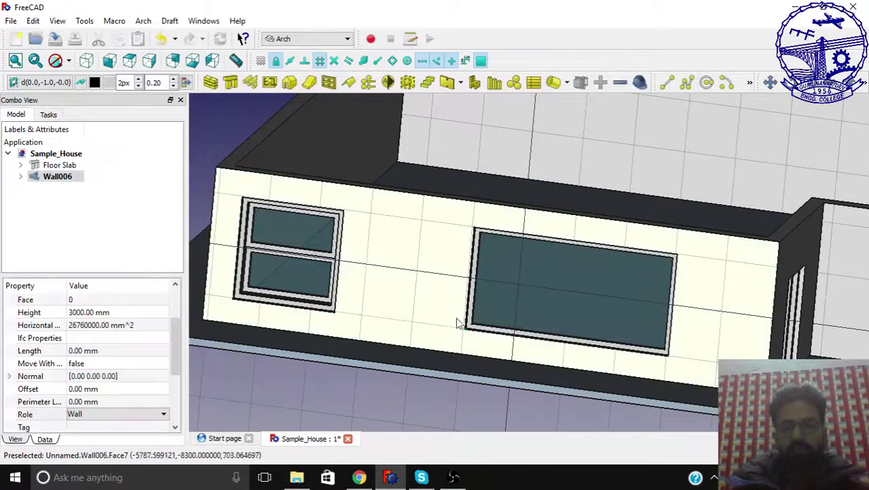
pyautogui.scroll(-5, 460, 323)
pyautogui.moveTo(754, 308); pyautogui.dragTo(551, 336, button='middle')
pyautogui.scroll(5, 554, 340)
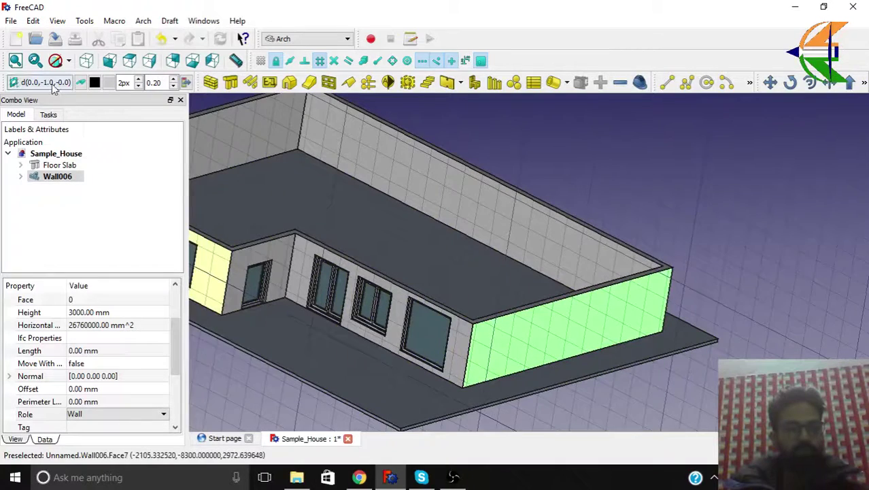
# Add an Open 2-pane 2000 × 2000 mm window to the short end wall
pyautogui.click(329, 82)
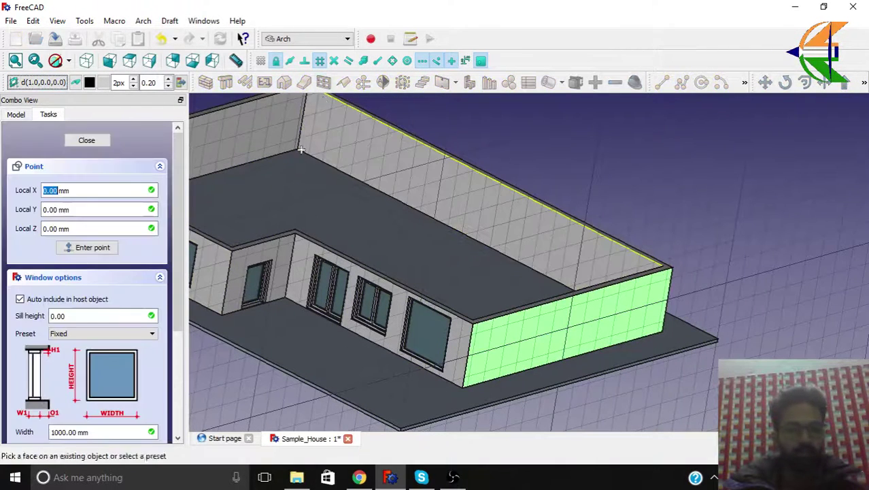
pyautogui.scroll(-3, 103, 274)
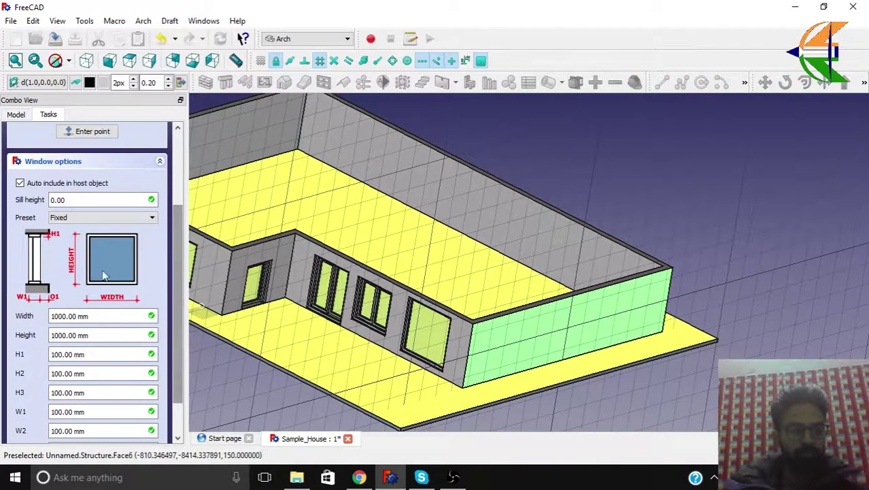
pyautogui.click(77, 217)
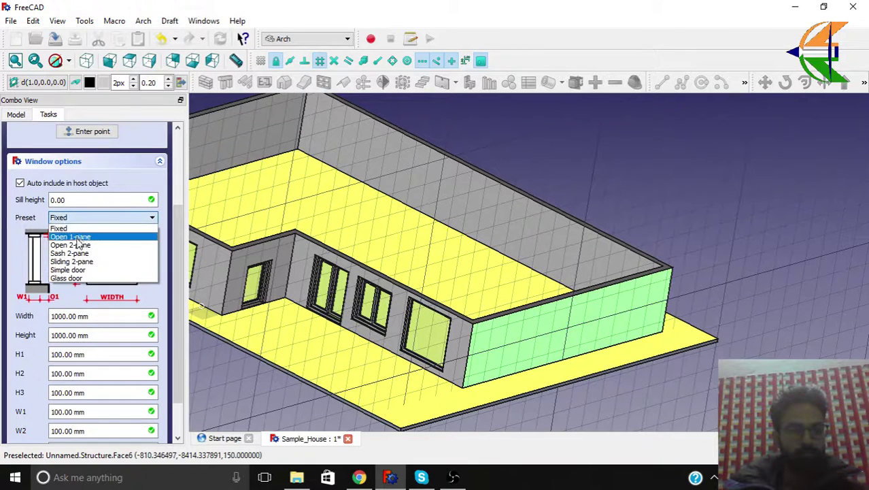
pyautogui.click(70, 245)
pyautogui.click(120, 313)
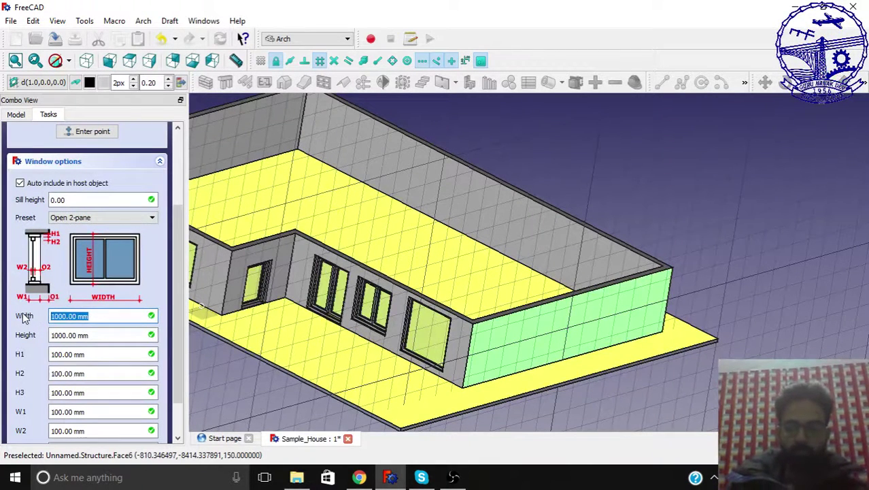
pyautogui.write('2')
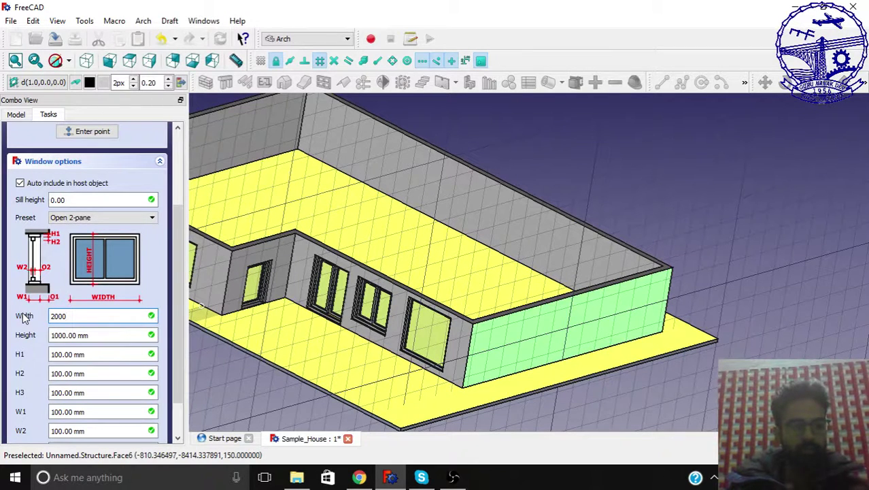
pyautogui.write('00')
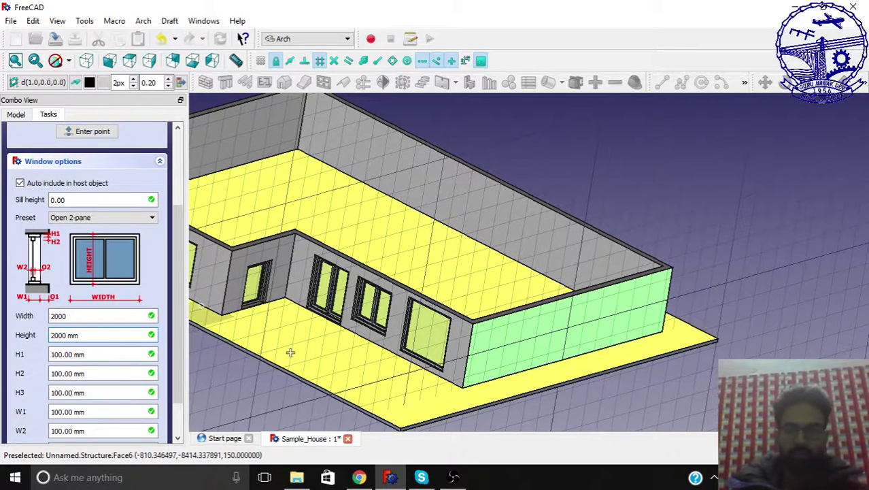
pyautogui.scroll(2, 562, 345)
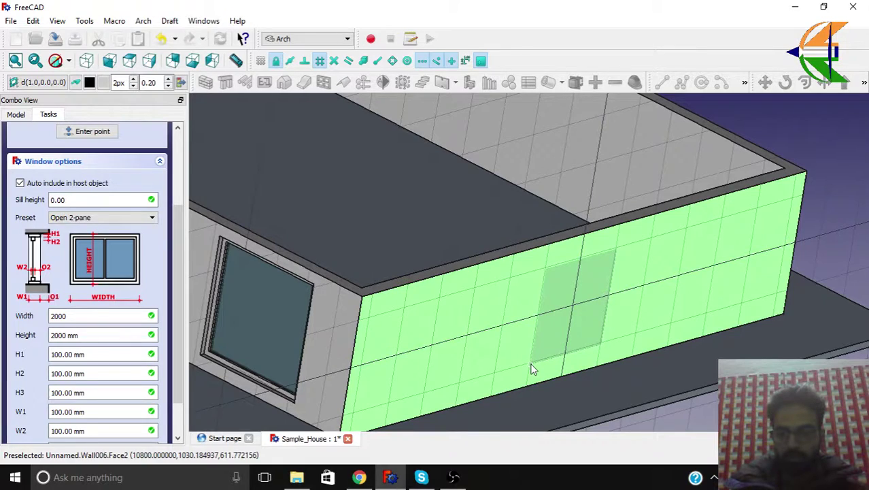
pyautogui.click(533, 368)
pyautogui.scroll(-5, 517, 273)
# Select the side wall next to the sash window
pyautogui.scroll(2, 515, 249)
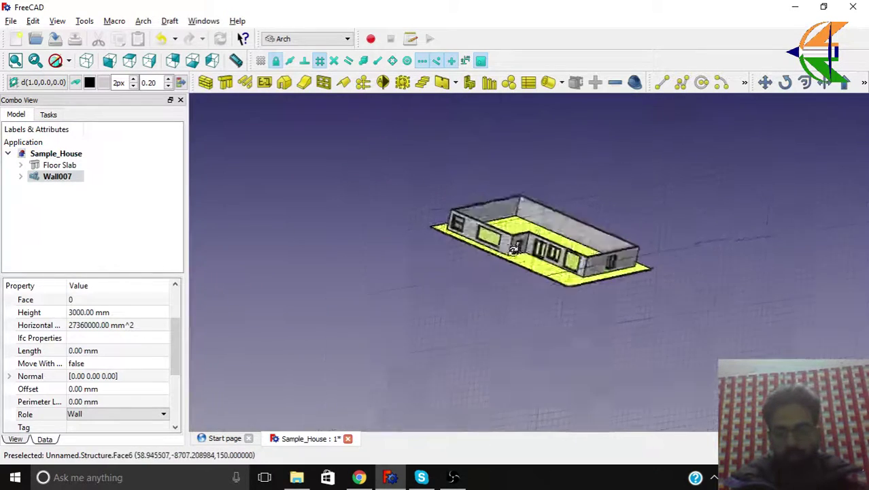
pyautogui.moveTo(515, 248); pyautogui.dragTo(479, 309, button='middle')
pyautogui.scroll(5, 456, 239)
pyautogui.click(479, 205)
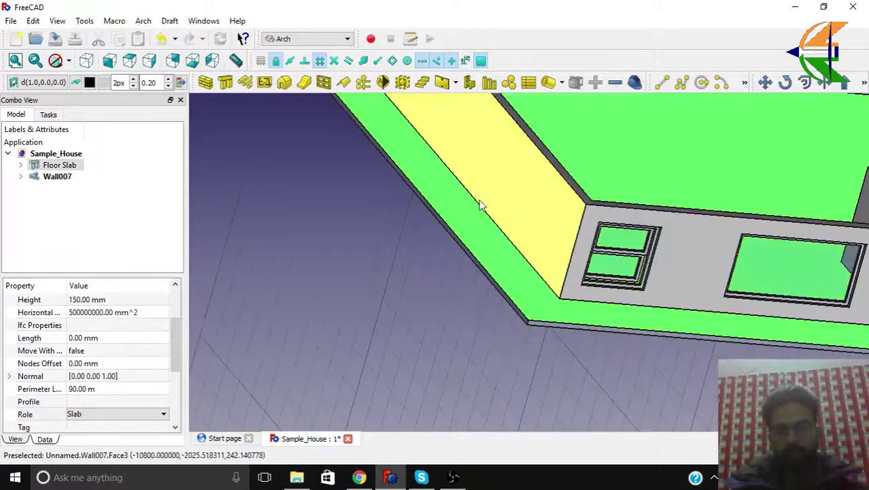
pyautogui.click(508, 154)
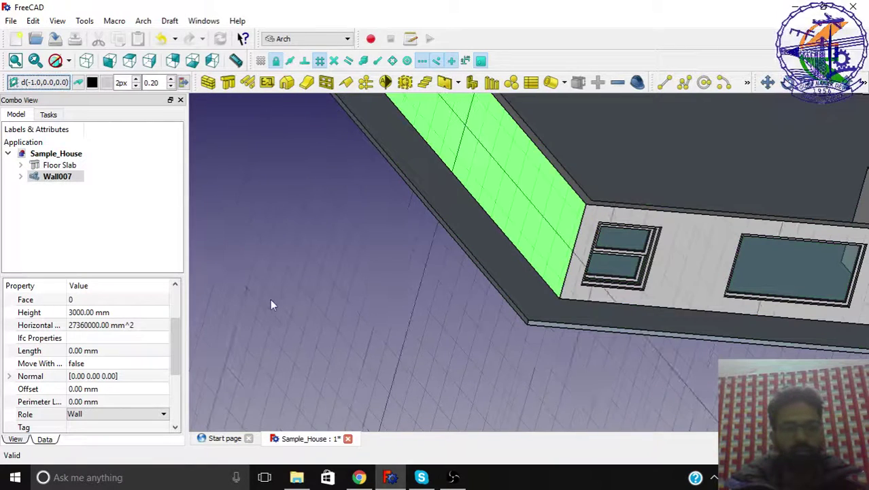
pyautogui.scroll(-4, 272, 299)
# Set up an Open 2-pane window 2000 mm wide and 2000 mm high
pyautogui.click(326, 83)
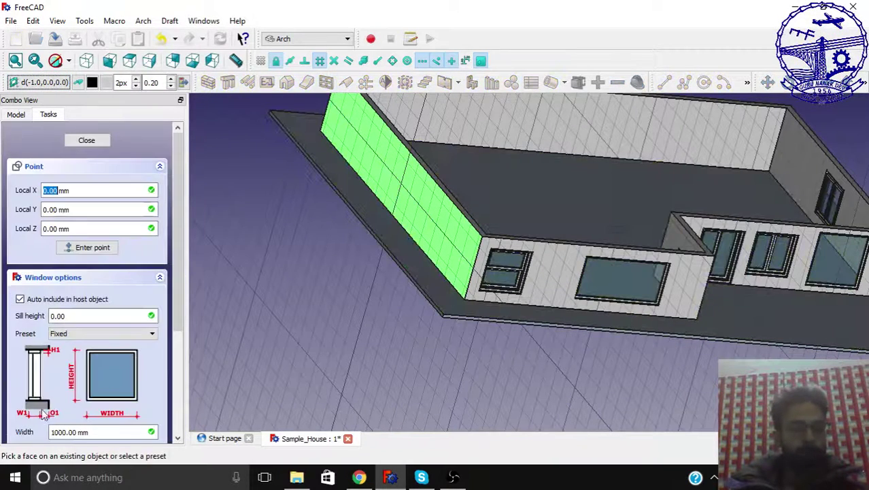
pyautogui.click(125, 333)
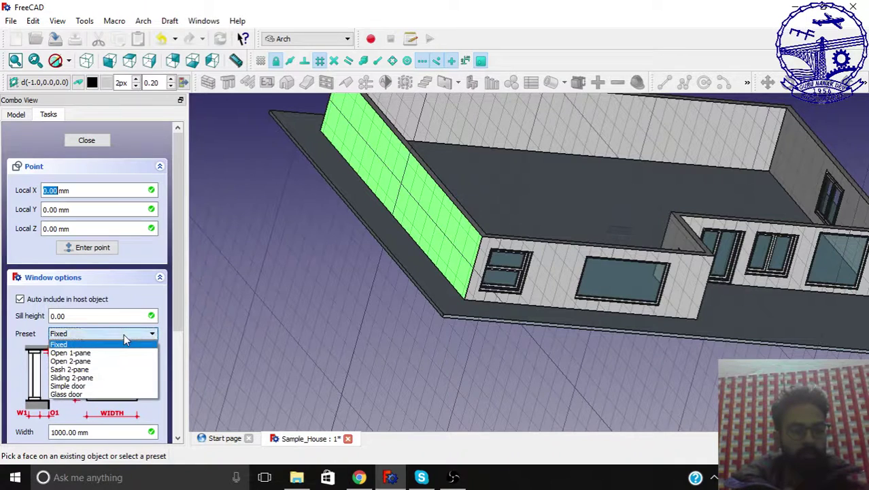
pyautogui.click(97, 360)
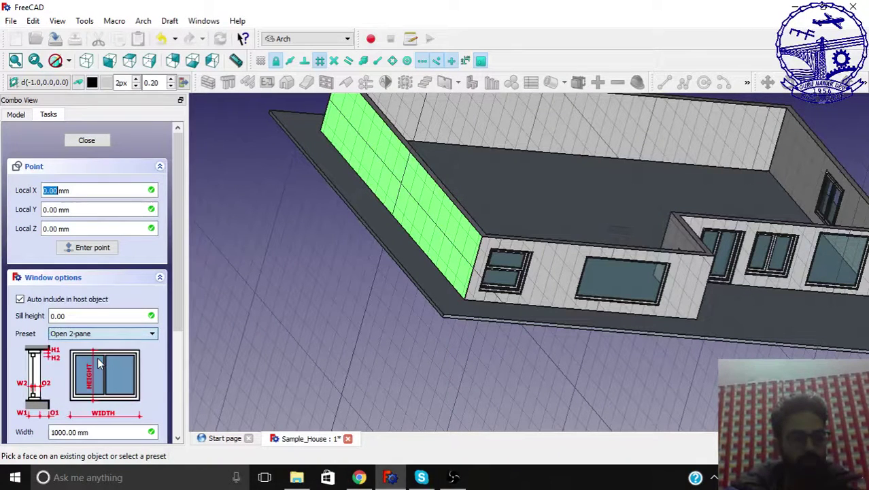
pyautogui.press('Tab')
pyautogui.write('20')
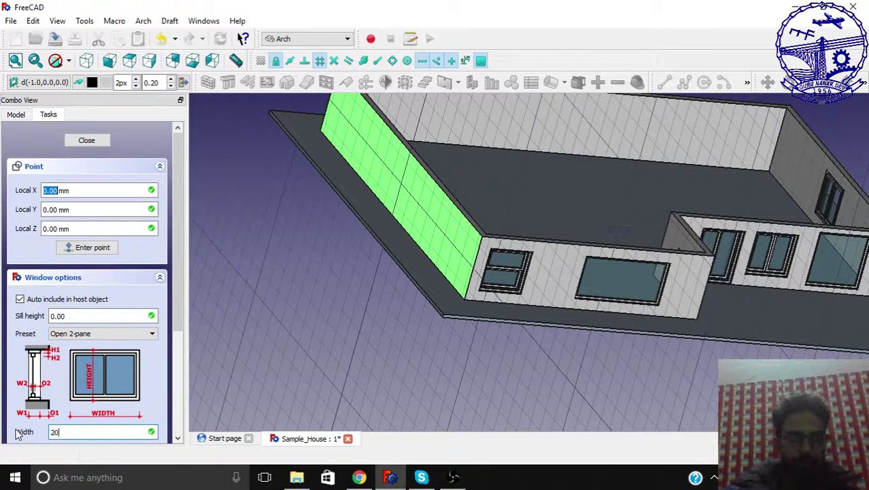
pyautogui.write('00')
pyautogui.press('Tab')
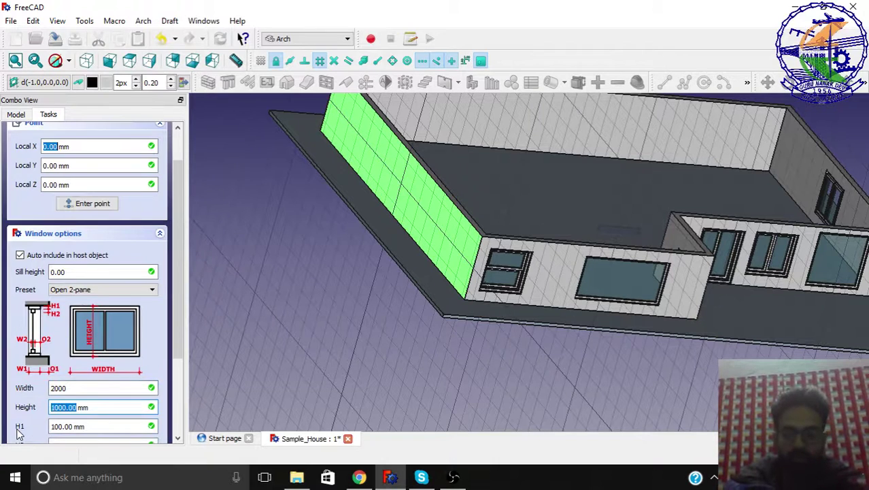
pyautogui.write('2000')
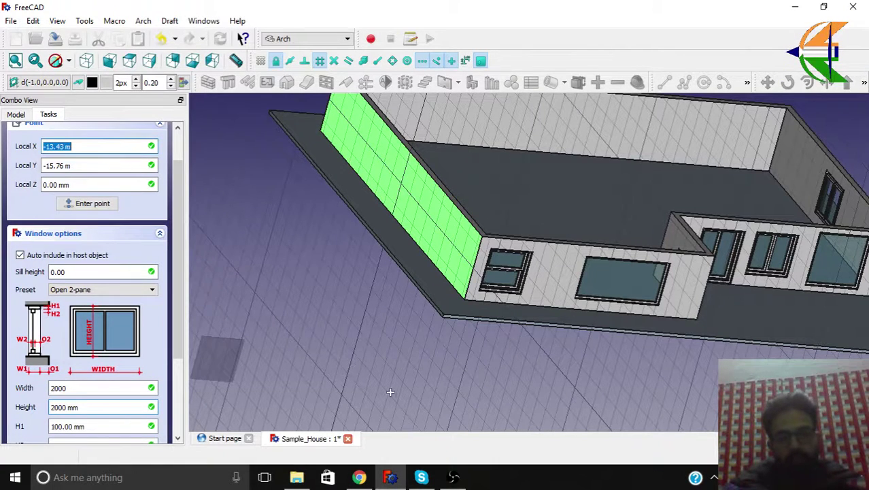
# Place the 2-pane window in the long side wall
pyautogui.moveTo(441, 400); pyautogui.dragTo(422, 352, button='middle')
pyautogui.scroll(2, 397, 250)
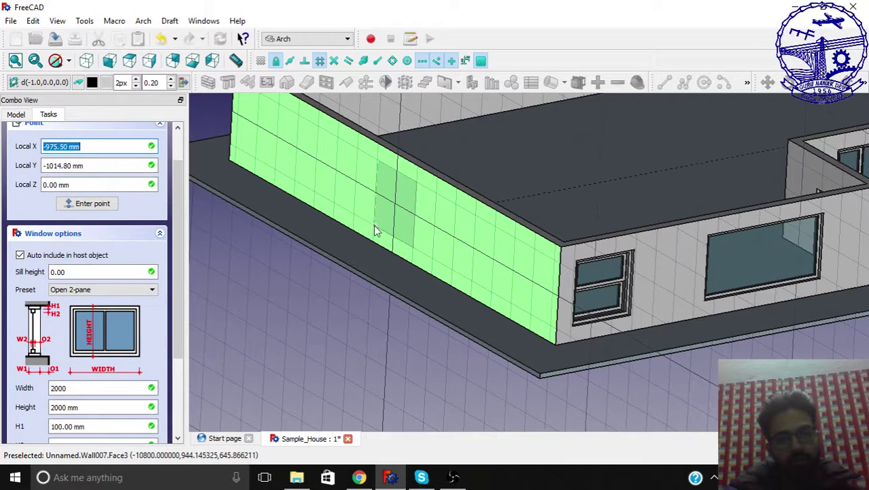
pyautogui.click(373, 224)
pyautogui.scroll(-5, 373, 228)
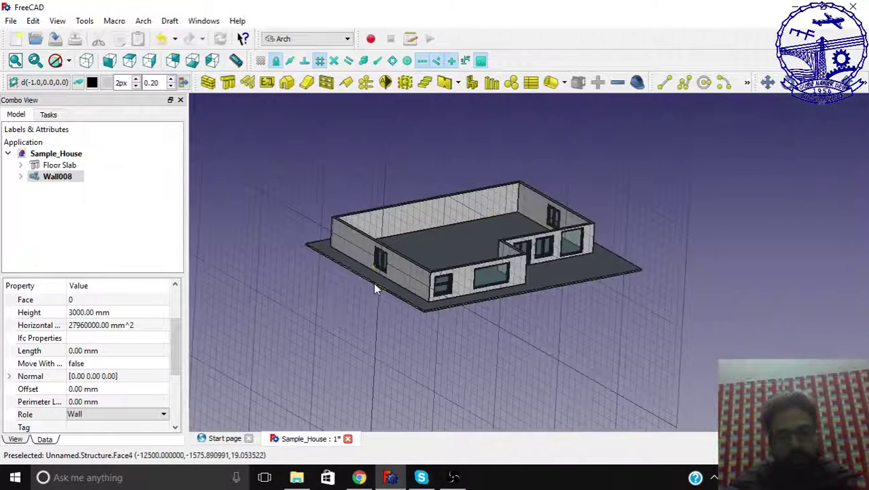
pyautogui.moveTo(521, 332); pyautogui.dragTo(653, 287, button='middle')
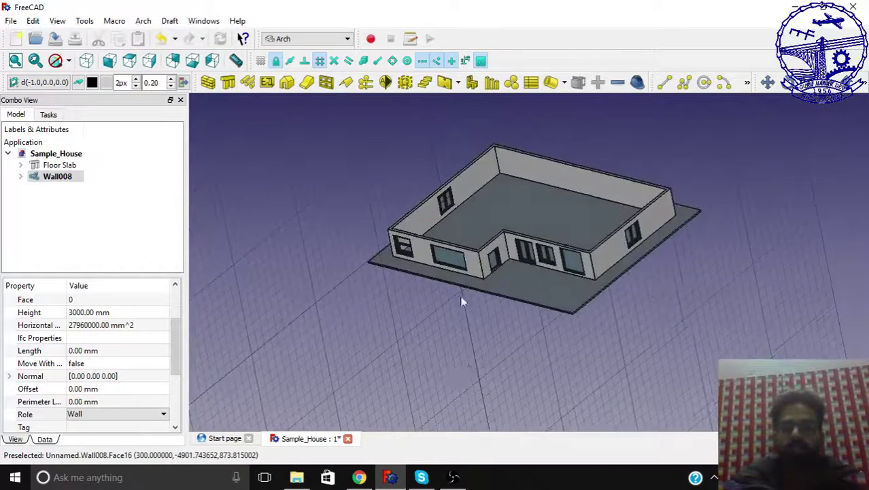
pyautogui.moveTo(462, 296)
pyautogui.mouseDown(button='middle')
pyautogui.moveTo(434, 291)
pyautogui.moveTo(467, 316)
pyautogui.moveTo(390, 300)
pyautogui.moveTo(589, 293)
pyautogui.moveTo(448, 265)
pyautogui.moveTo(460, 282)
pyautogui.mouseUp(button='middle')
pyautogui.scroll(3, 625, 273)
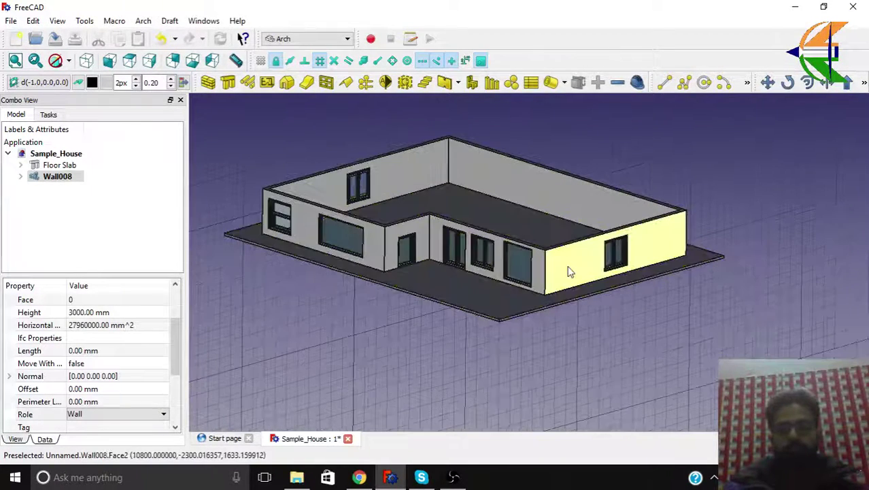